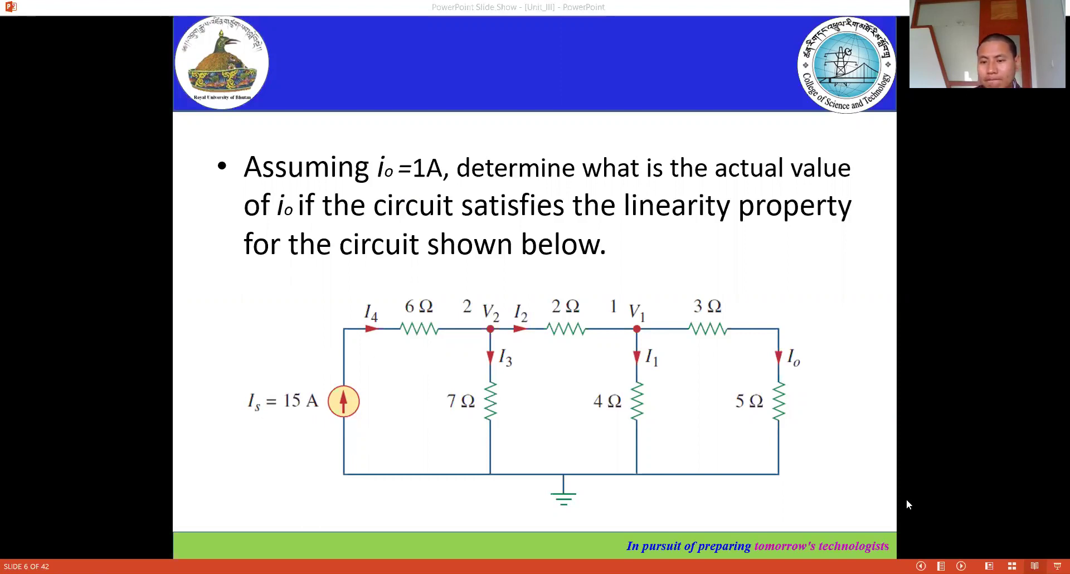
Leave the PowerPoint linearity slide show and switch to the Word document 'formula'
{"action": "key", "text": "alt+Tab"}
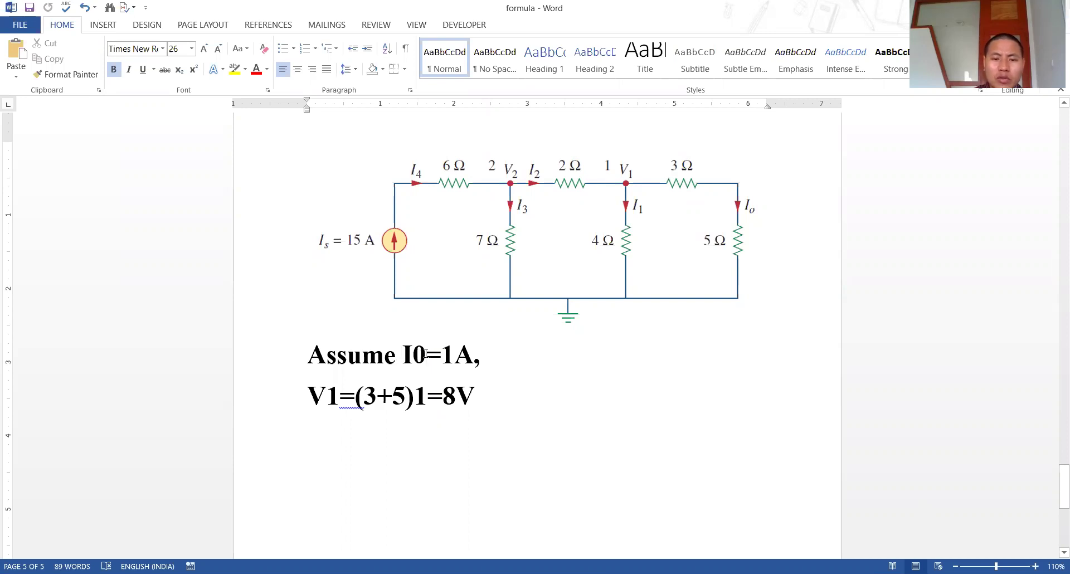
Correct 'I0' to 'Io' in the assumption line and start a new line after '8V'
{"action": "key", "text": "BackSpace"}
{"action": "type", "text": "o"}
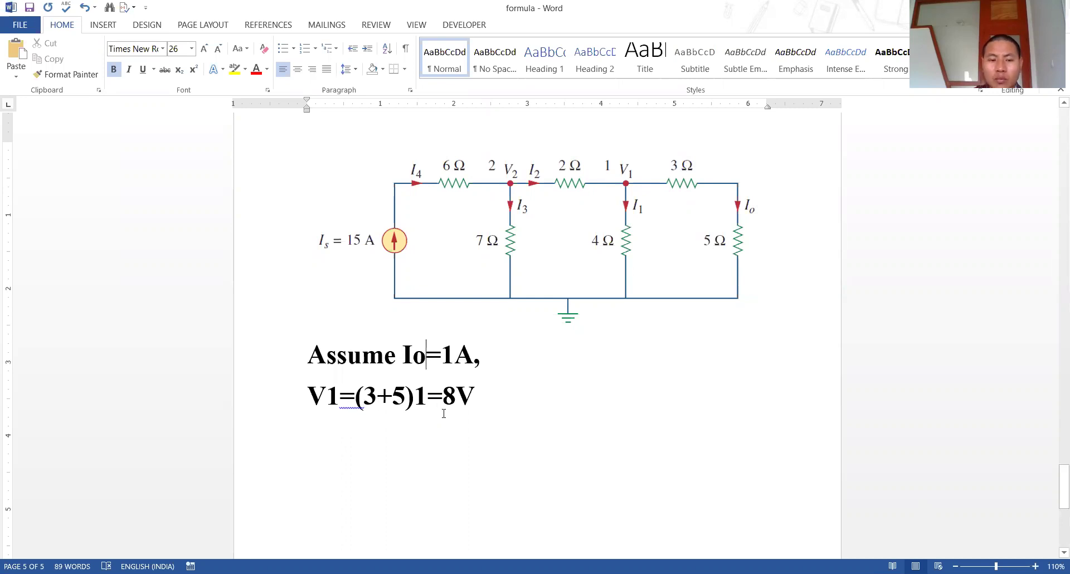
{"action": "left_click", "coordinate": [488, 398]}
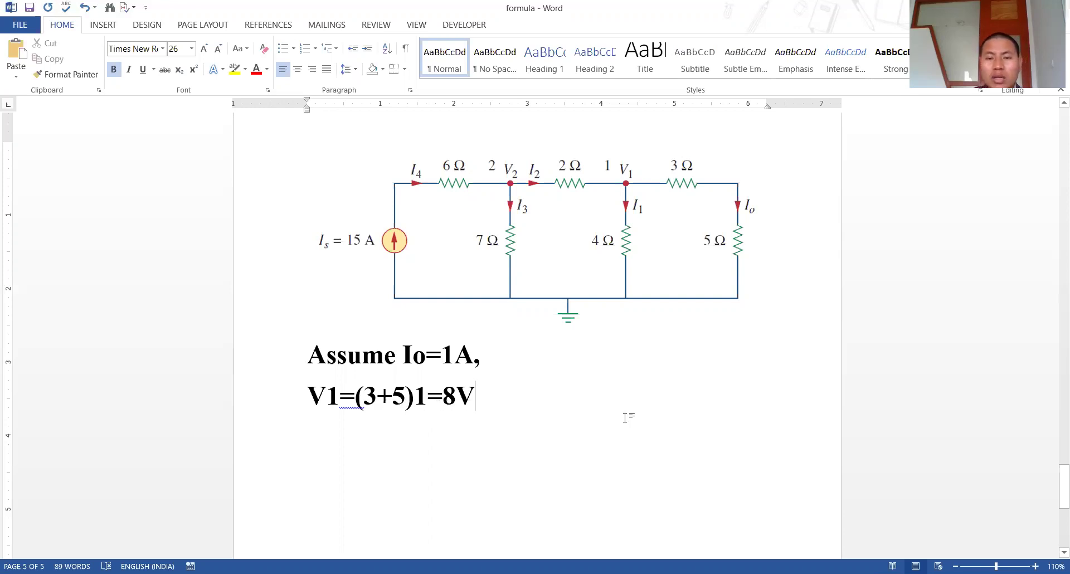
{"action": "key", "text": "Return"}
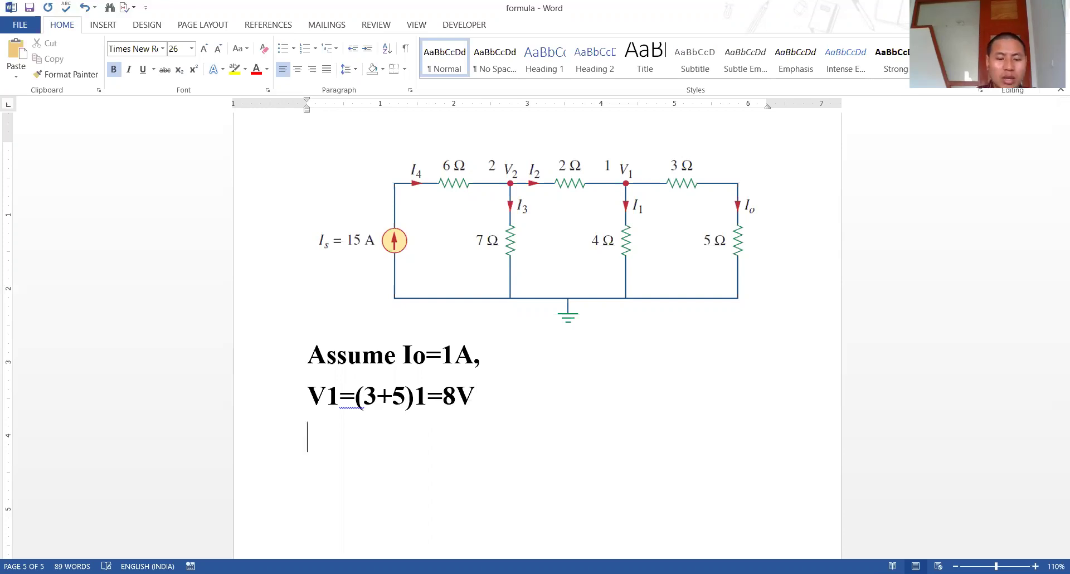
Type 'I1=V1/R=8/4=2A', then 'I2=I1+Io=2+1=3A' on the following line
{"action": "type", "text": "I1="}
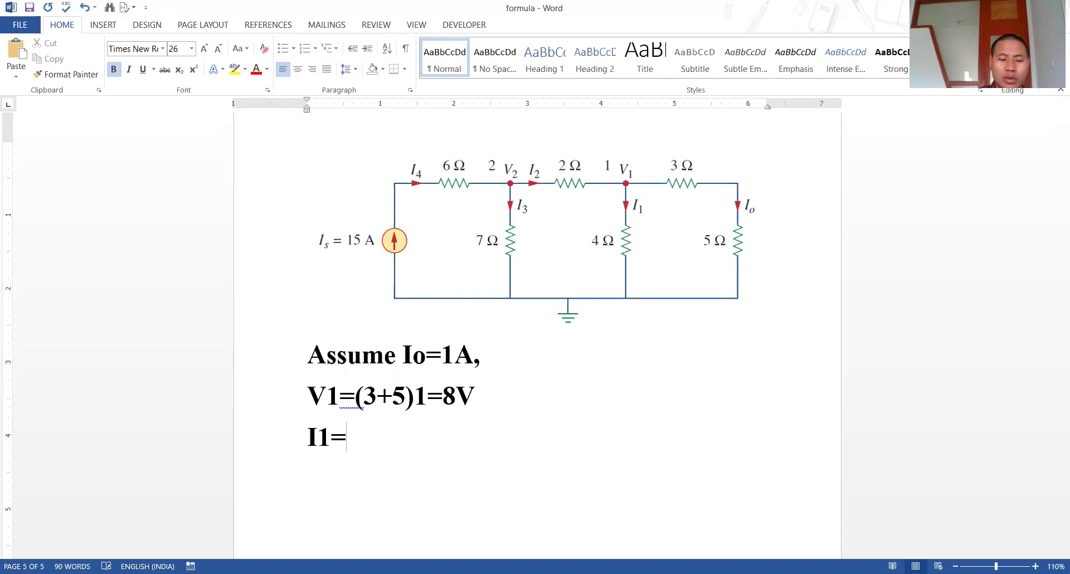
{"action": "type", "text": "V1/"}
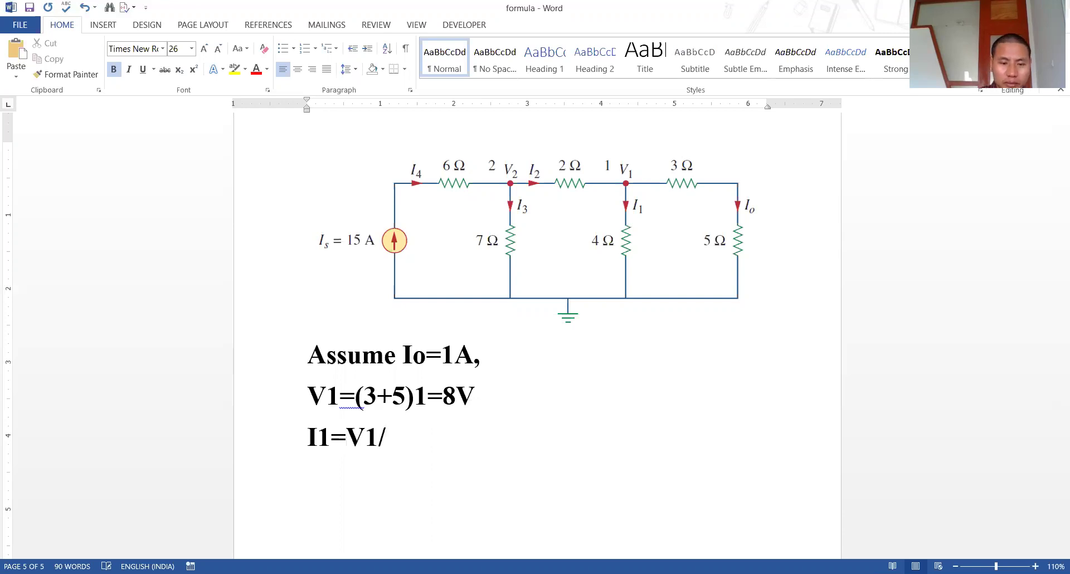
{"action": "type", "text": "R"}
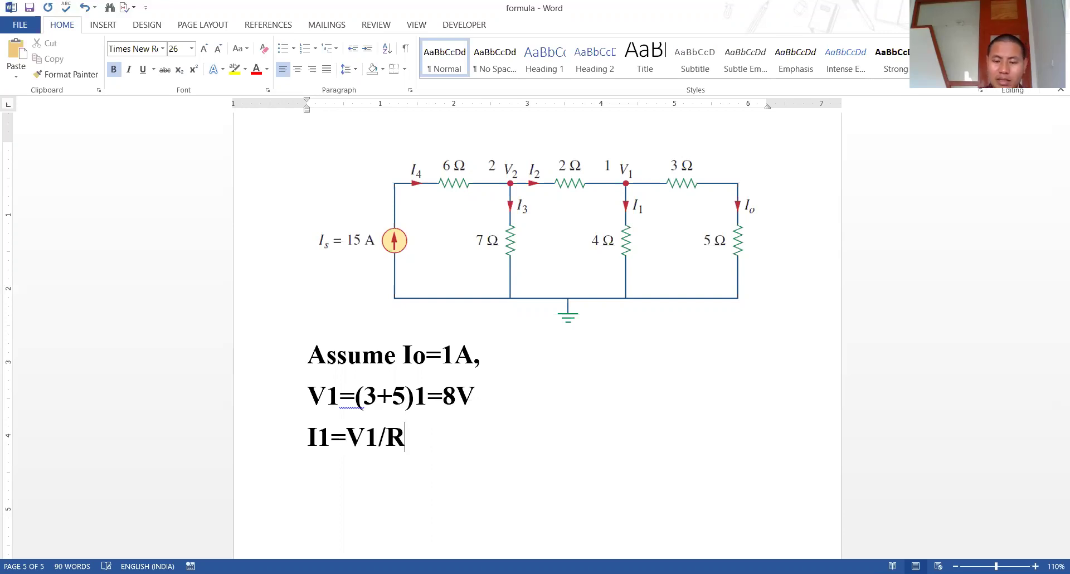
{"action": "type", "text": "="}
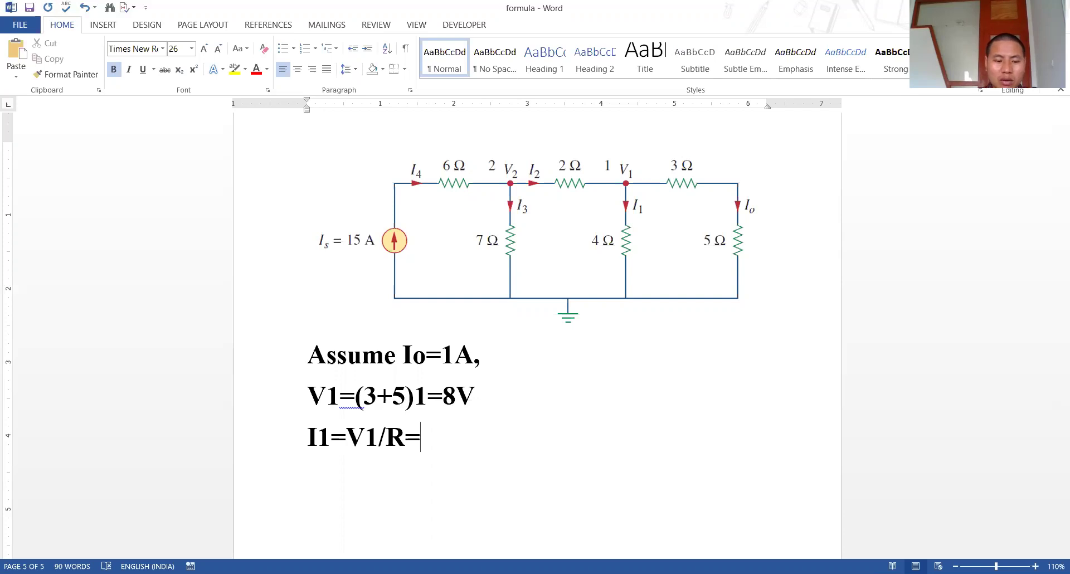
{"action": "type", "text": "8/"}
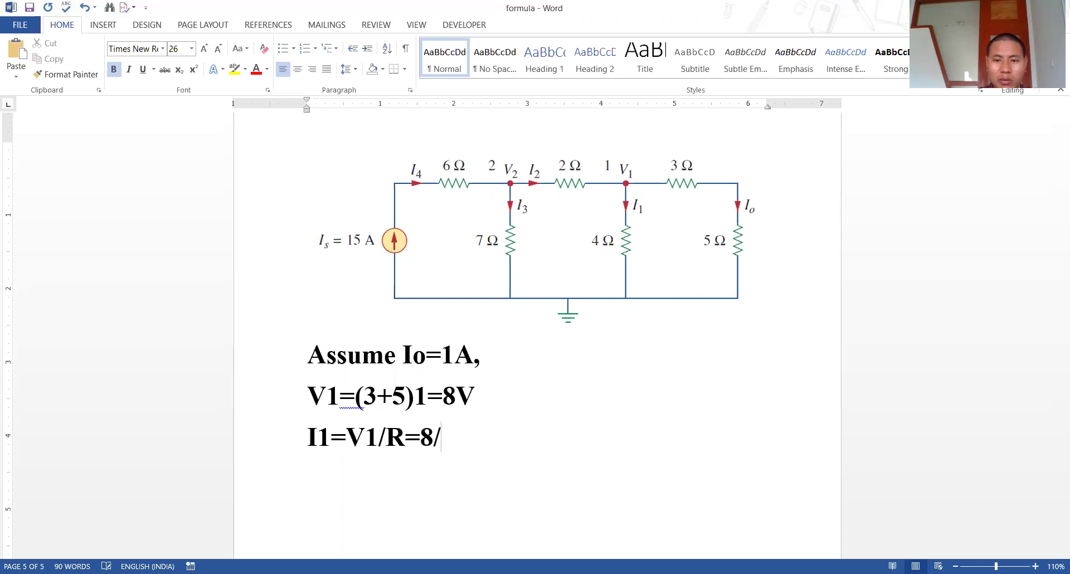
{"action": "type", "text": "4=2A"}
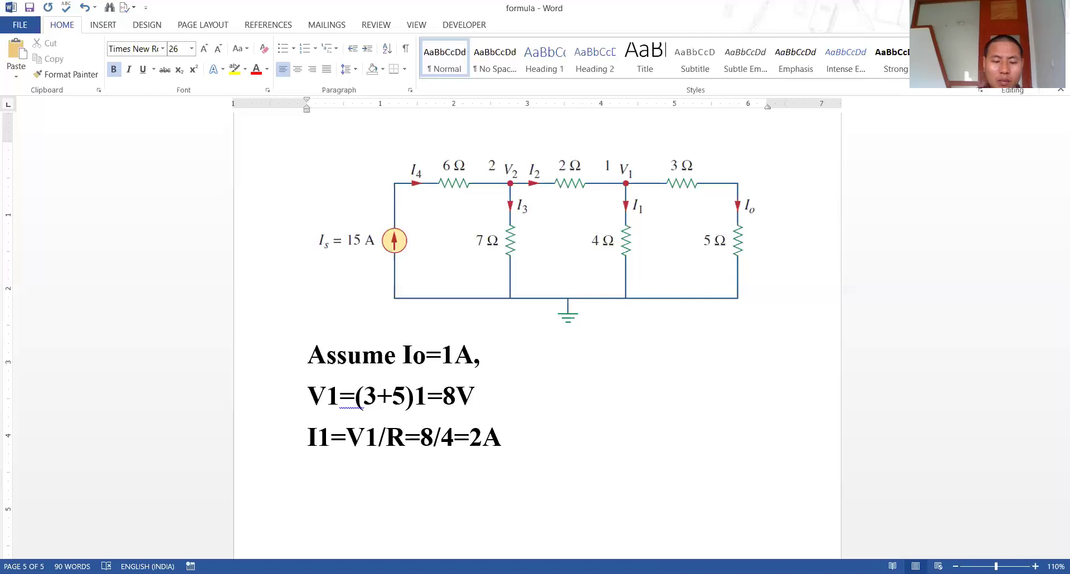
{"action": "type", "text": "I2"}
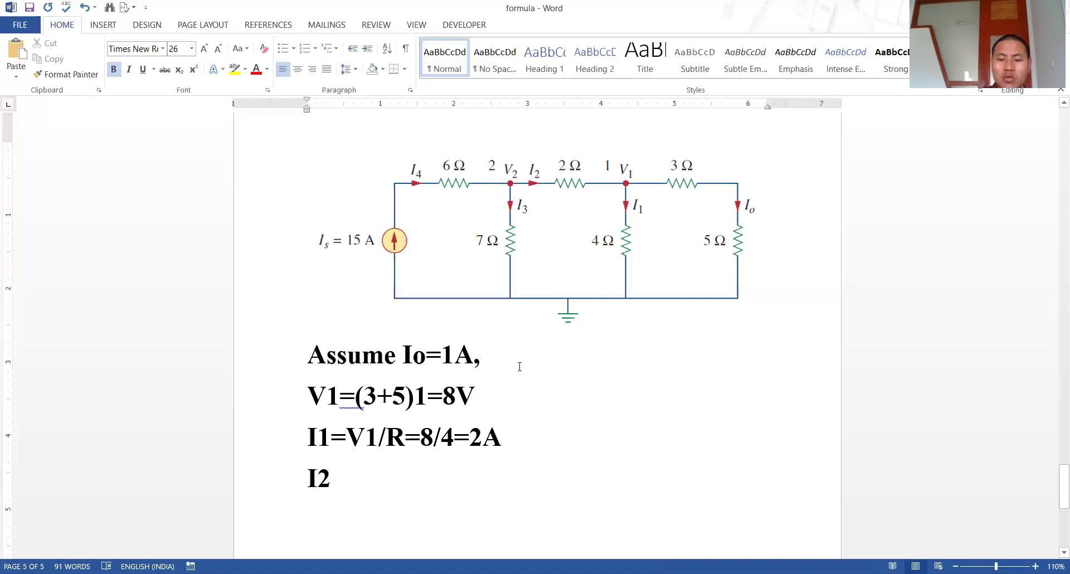
{"action": "type", "text": "=I1"}
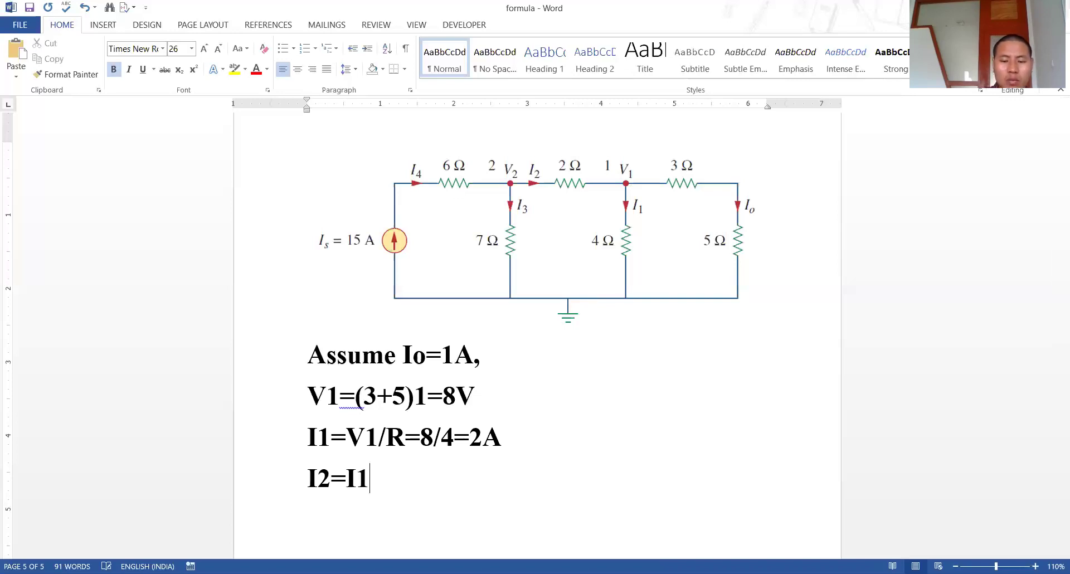
{"action": "type", "text": "+Io="}
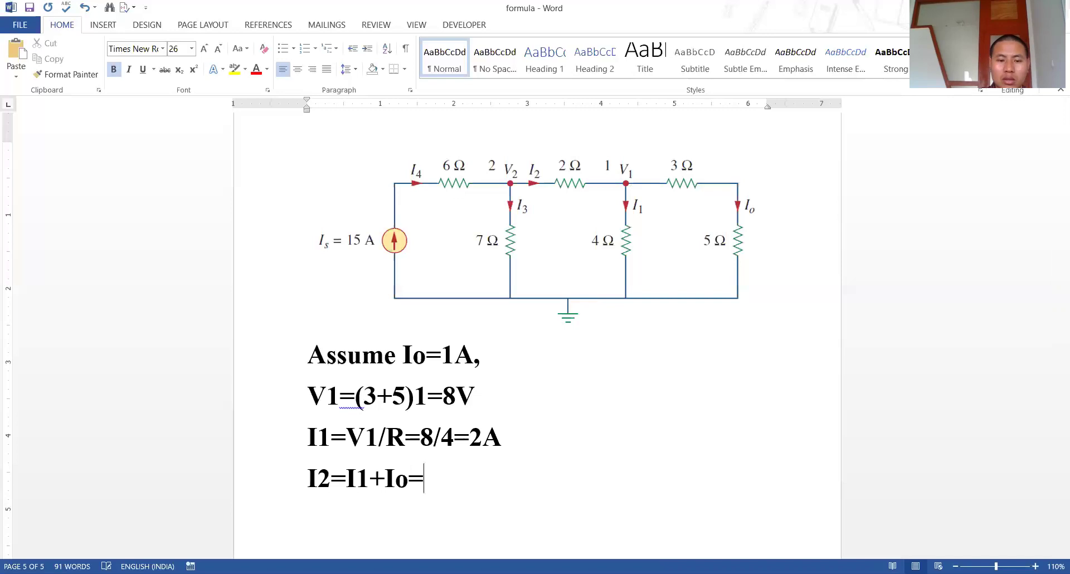
{"action": "type", "text": "2"}
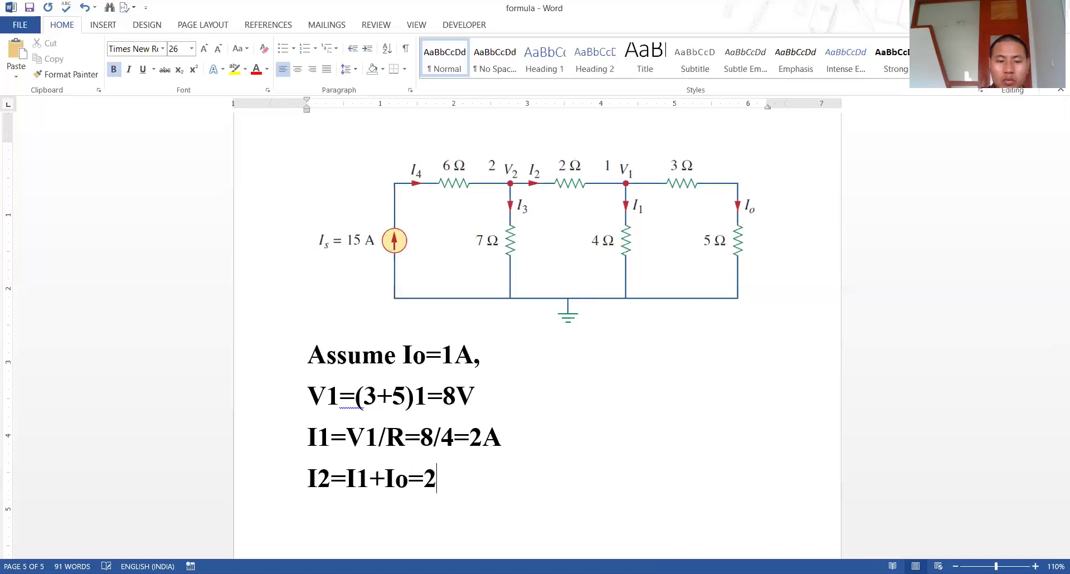
{"action": "type", "text": "+1=3A"}
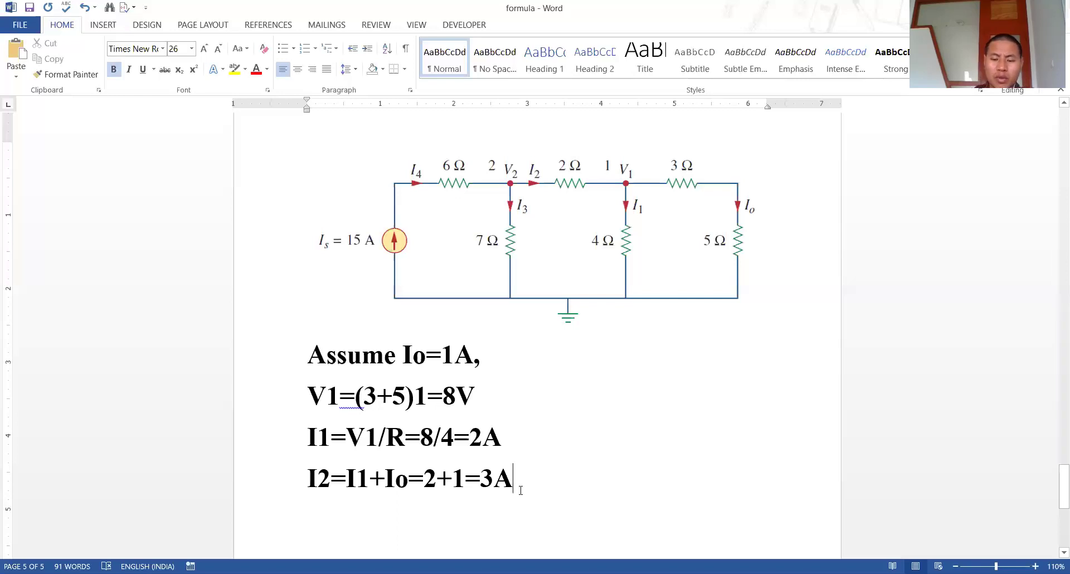
Start a new empty line below the 'I2=I1+Io=2+1=3A' equation
{"action": "key", "text": "Return"}
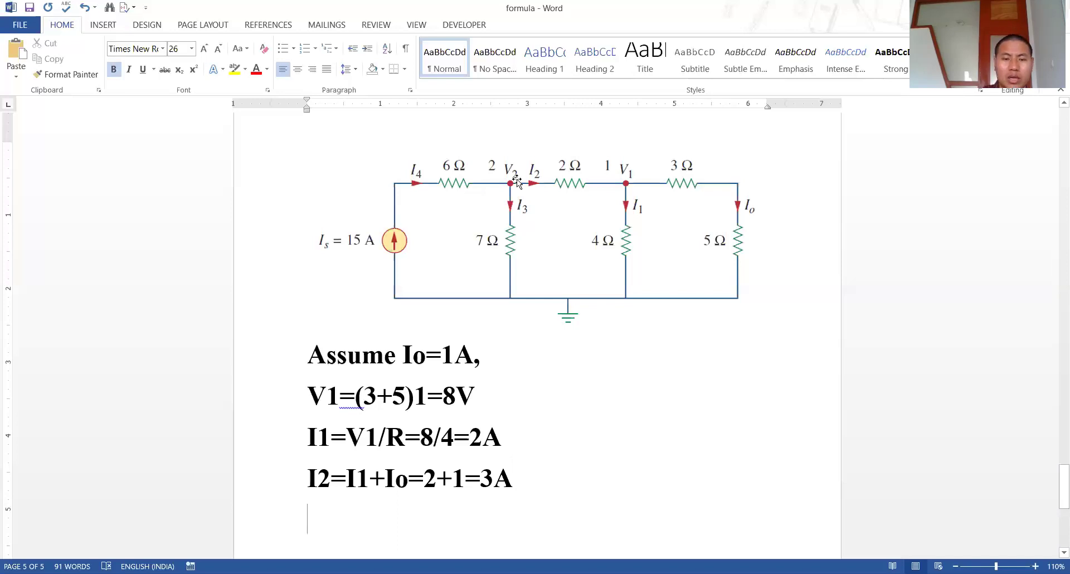
Type the final line 'V2=V1+RxI2=8+2x3=14', fixing typos along the way
{"action": "type", "text": "V1"}
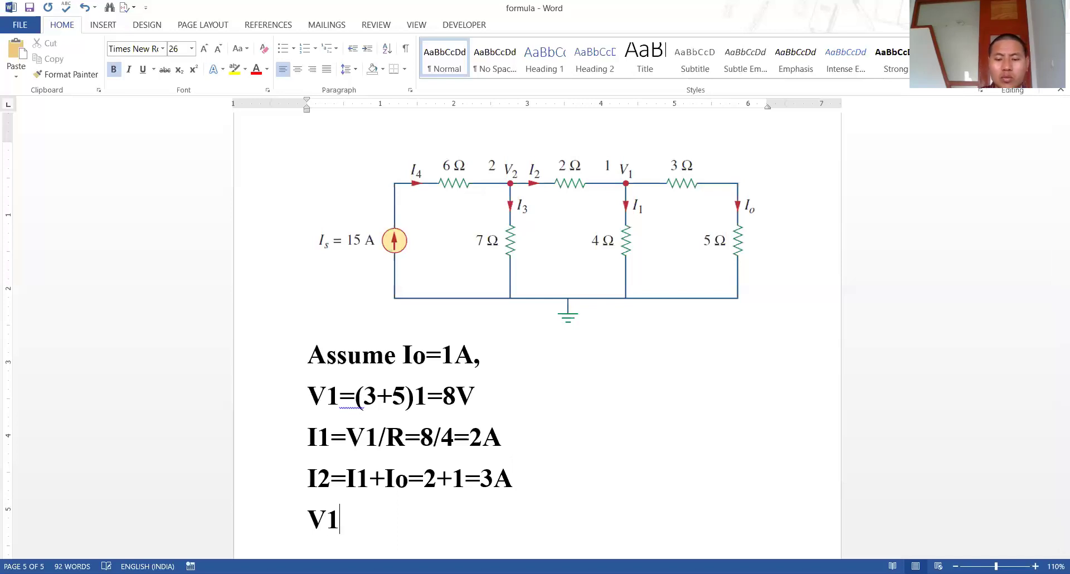
{"action": "key", "text": "BackSpace"}
{"action": "type", "text": "2="}
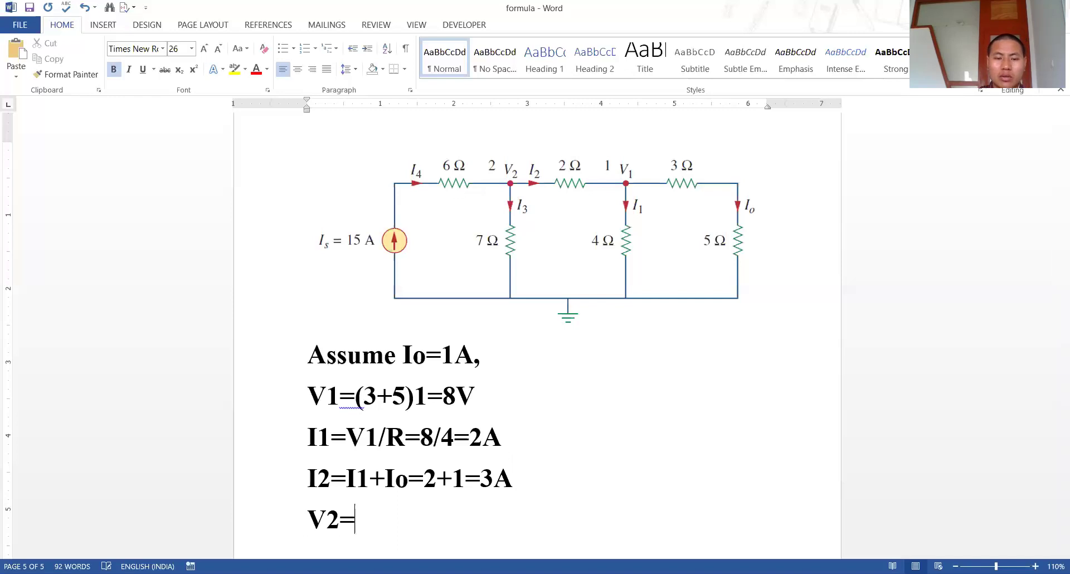
{"action": "type", "text": "V1+"}
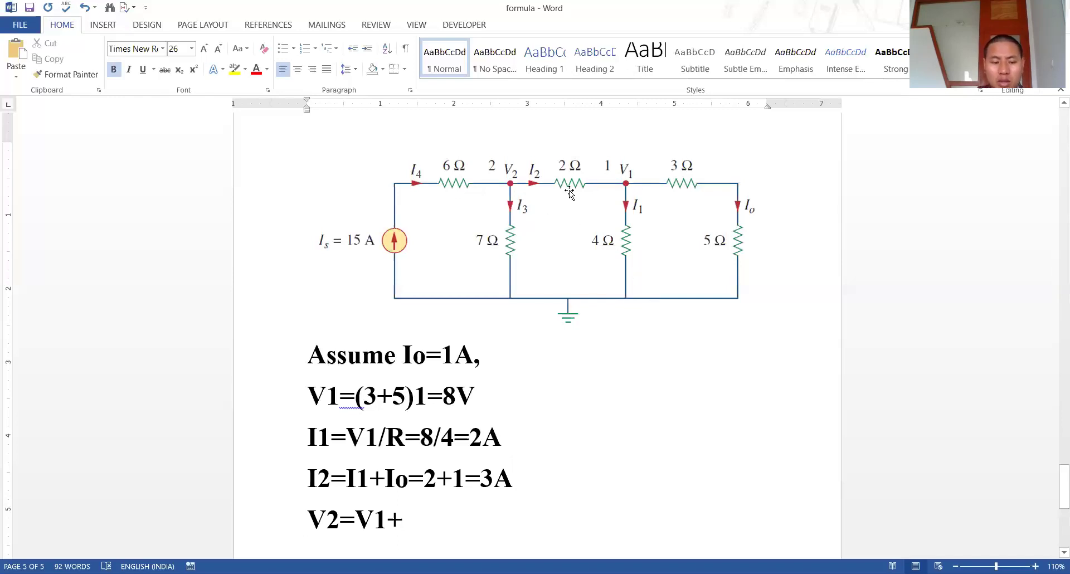
{"action": "type", "text": "2"}
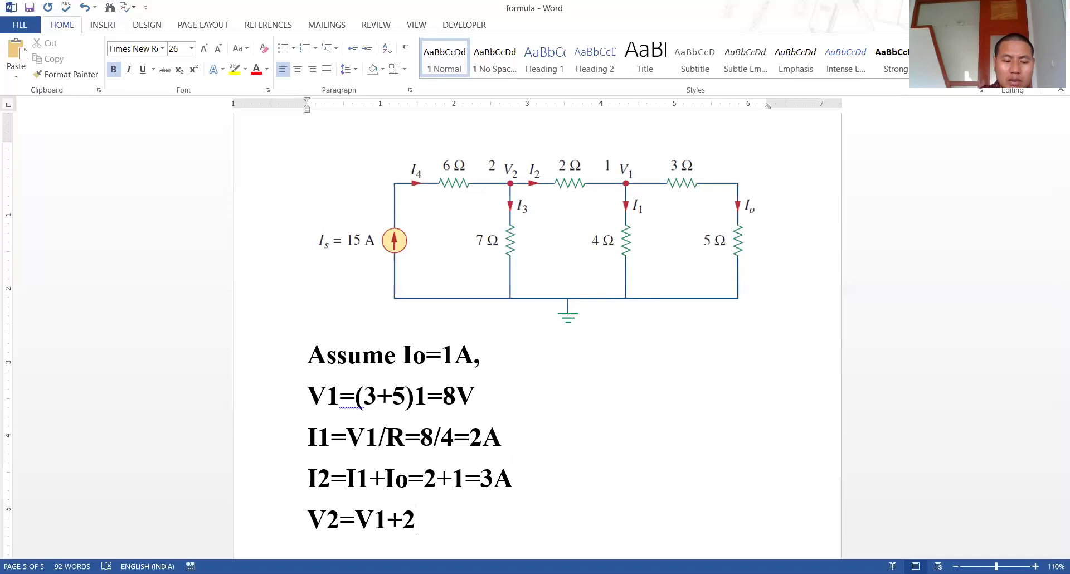
{"action": "type", "text": "x"}
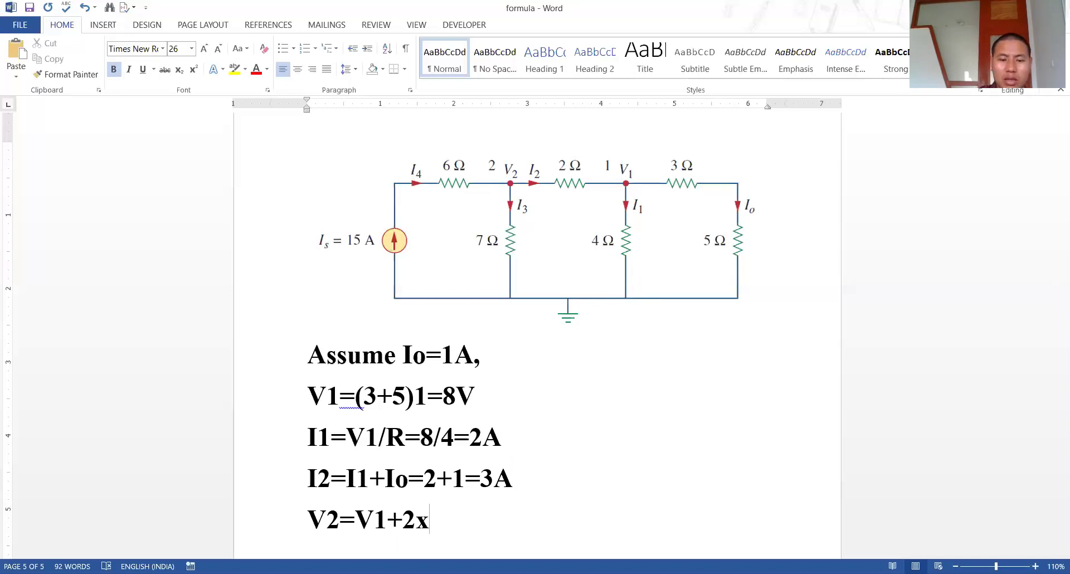
{"action": "key", "text": "BackSpace"}
{"action": "key", "text": "BackSpace"}
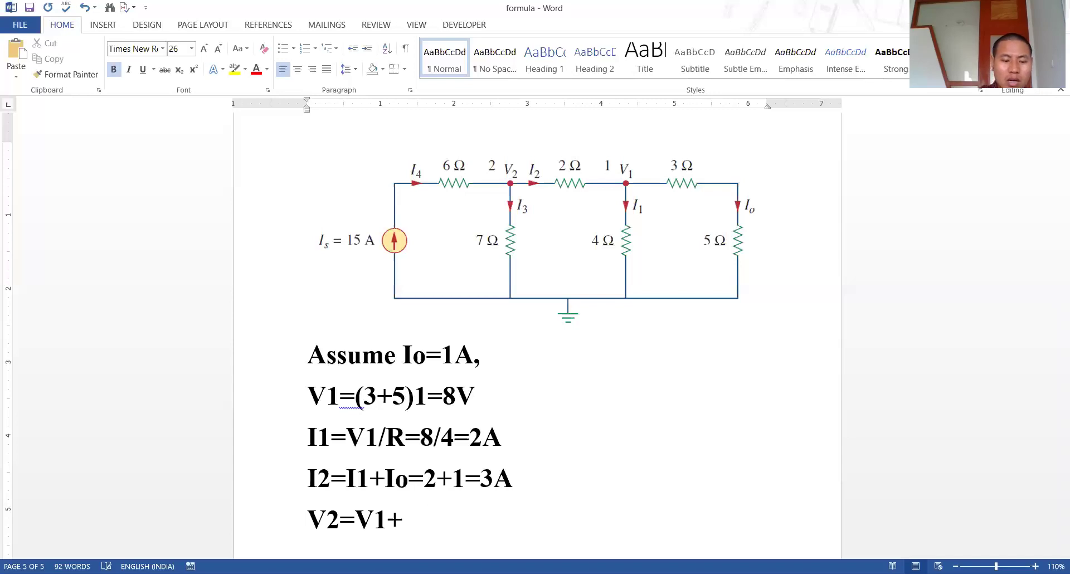
{"action": "type", "text": "RxI2"}
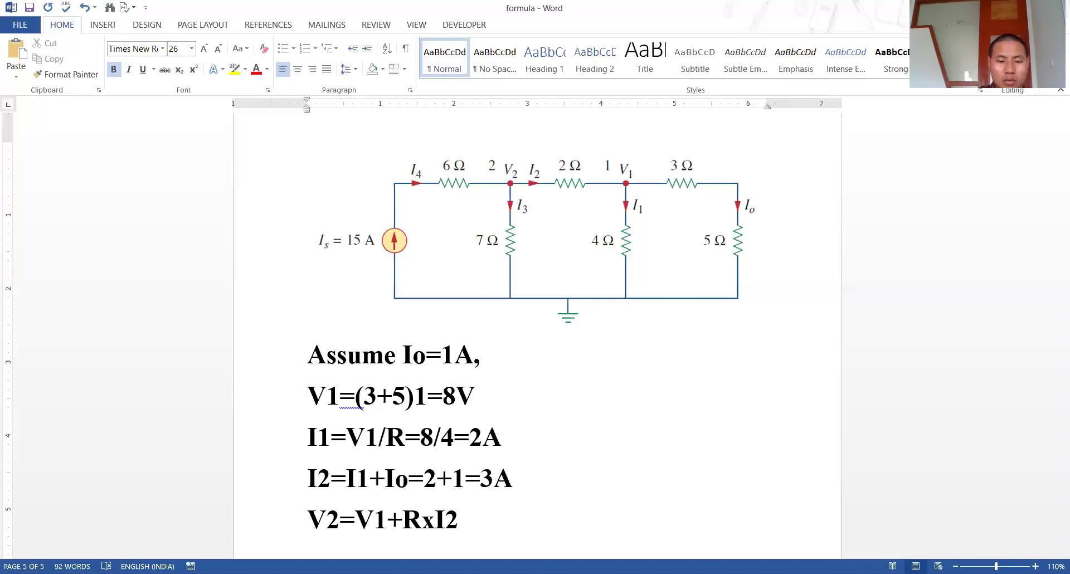
{"action": "type", "text": "=8"}
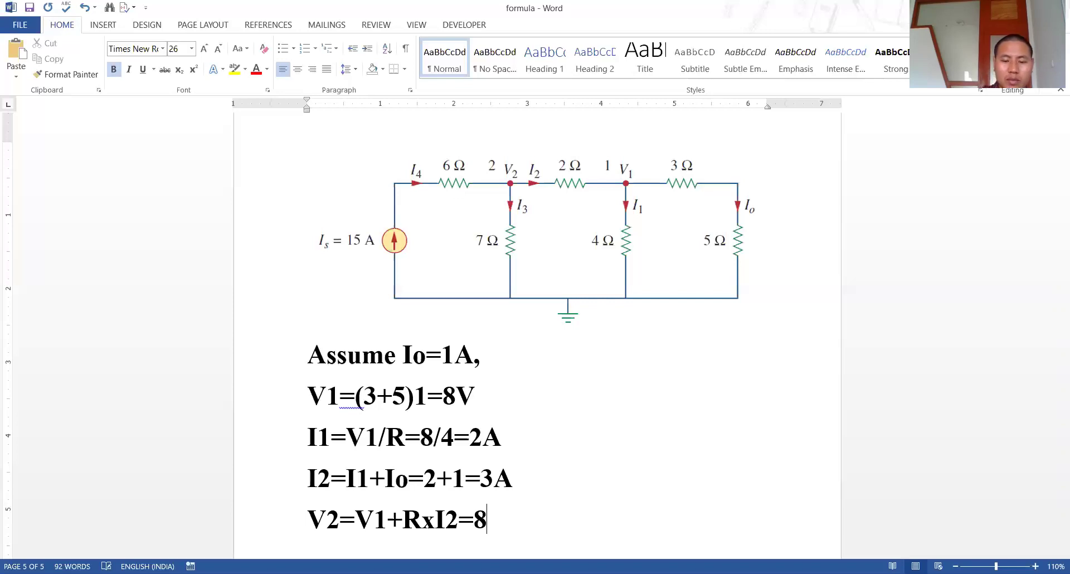
{"action": "type", "text": "+"}
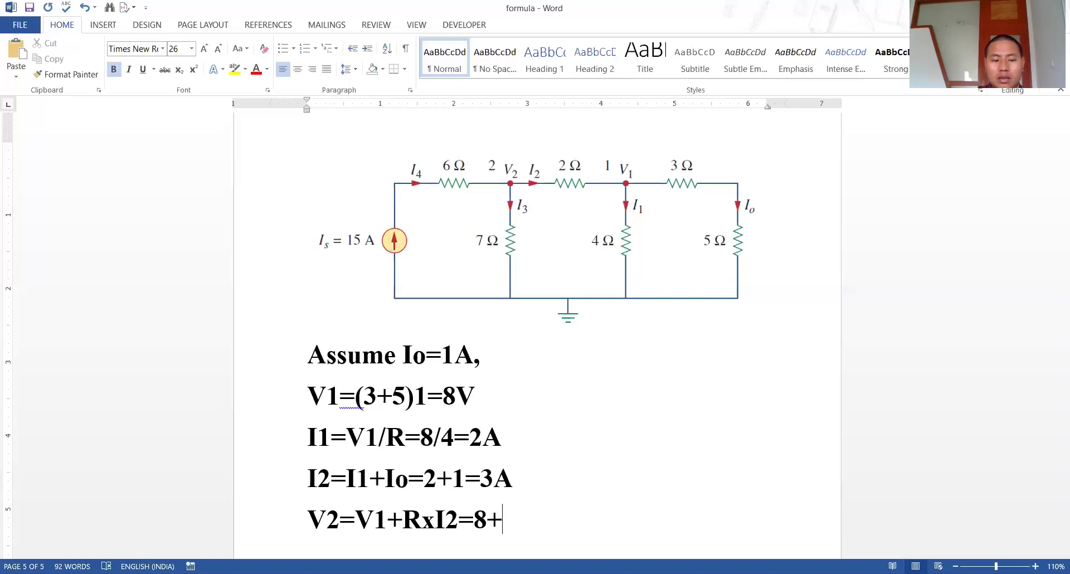
{"action": "type", "text": "2"}
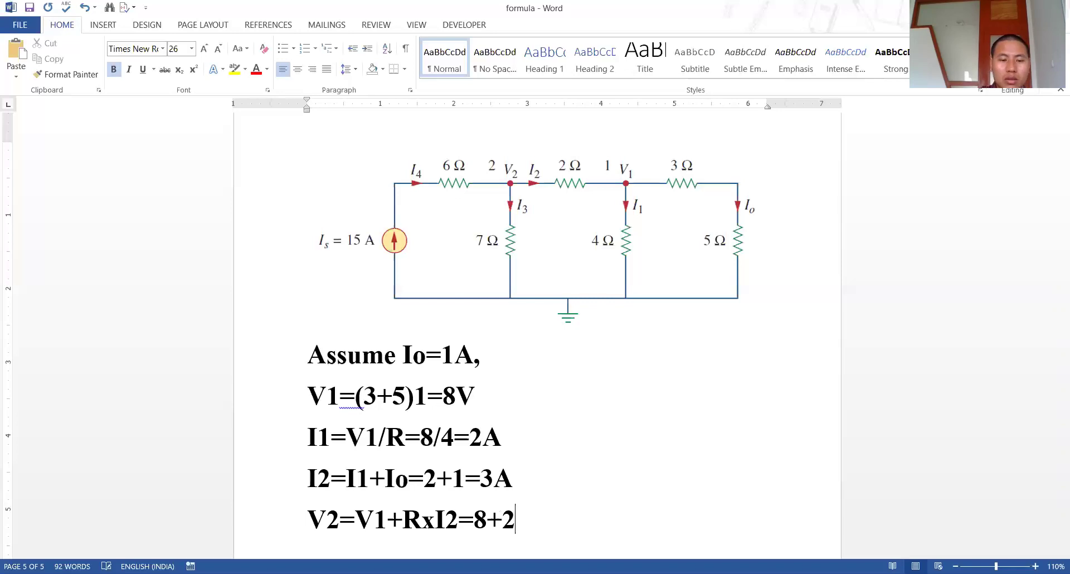
{"action": "type", "text": "X"}
{"action": "key", "text": "BackSpace"}
{"action": "type", "text": "x"}
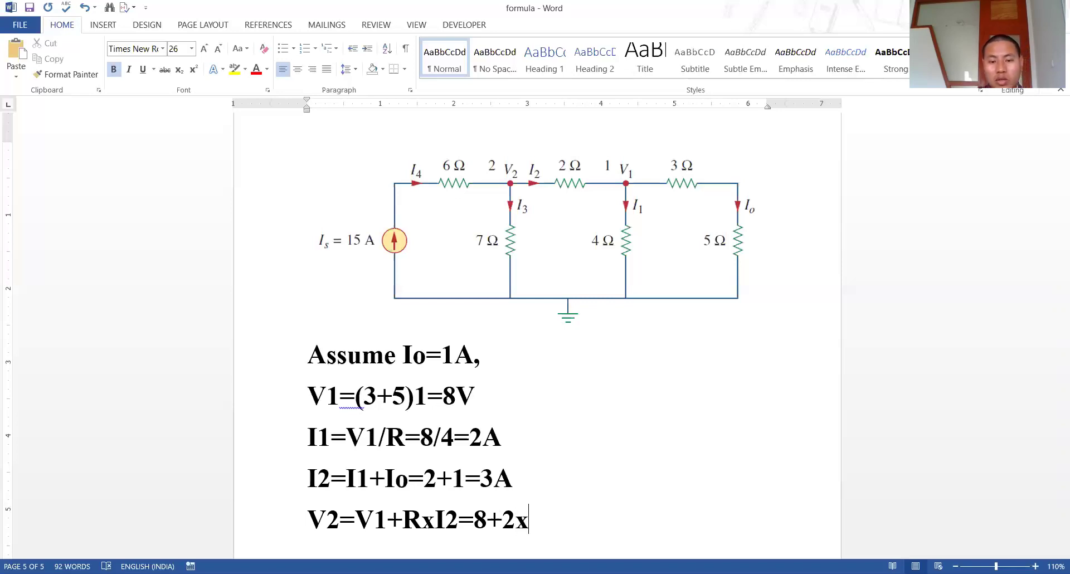
{"action": "type", "text": "3"}
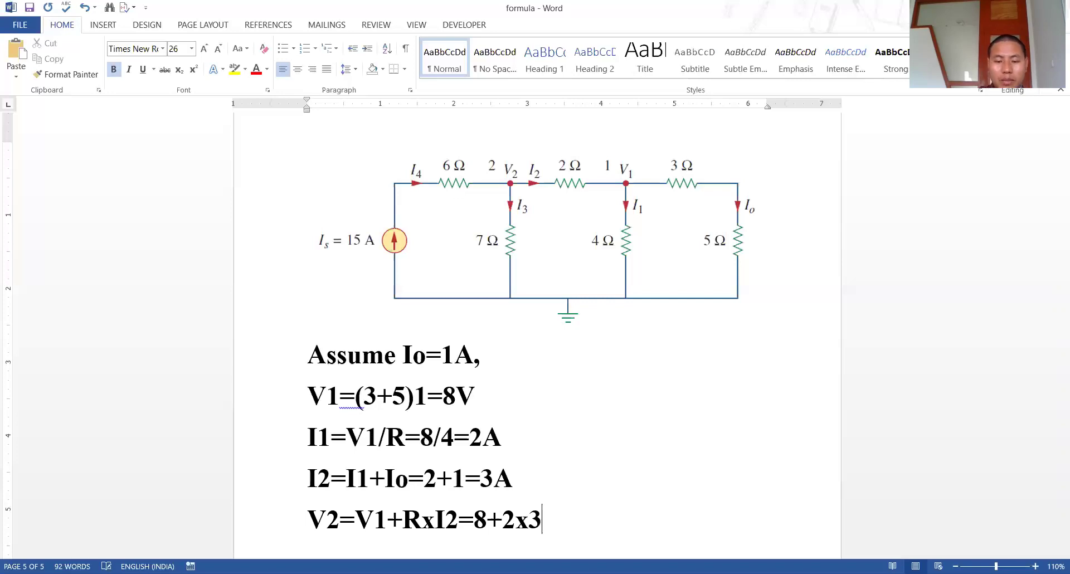
{"action": "type", "text": "=14"}
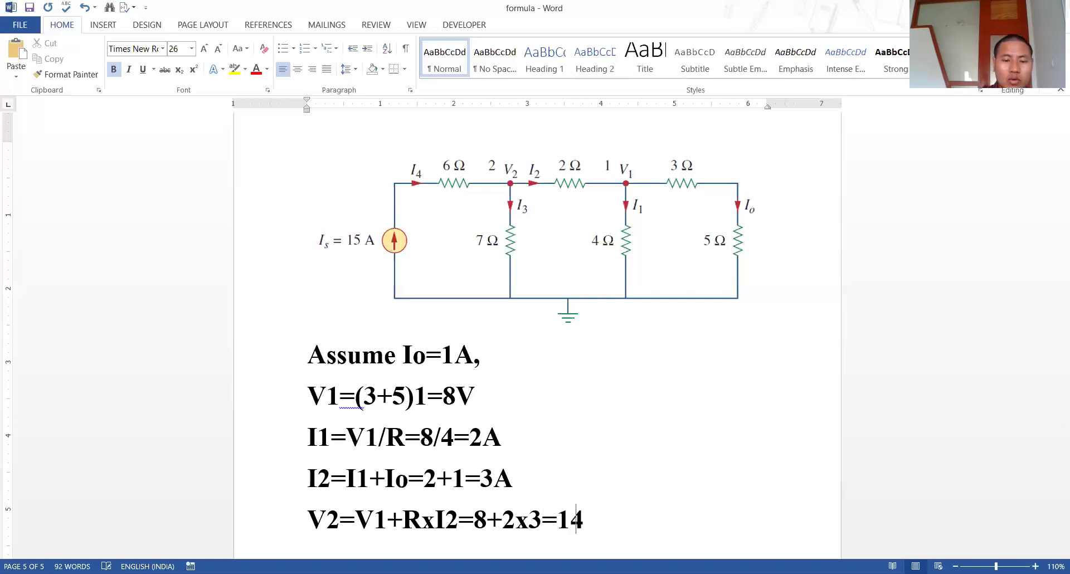